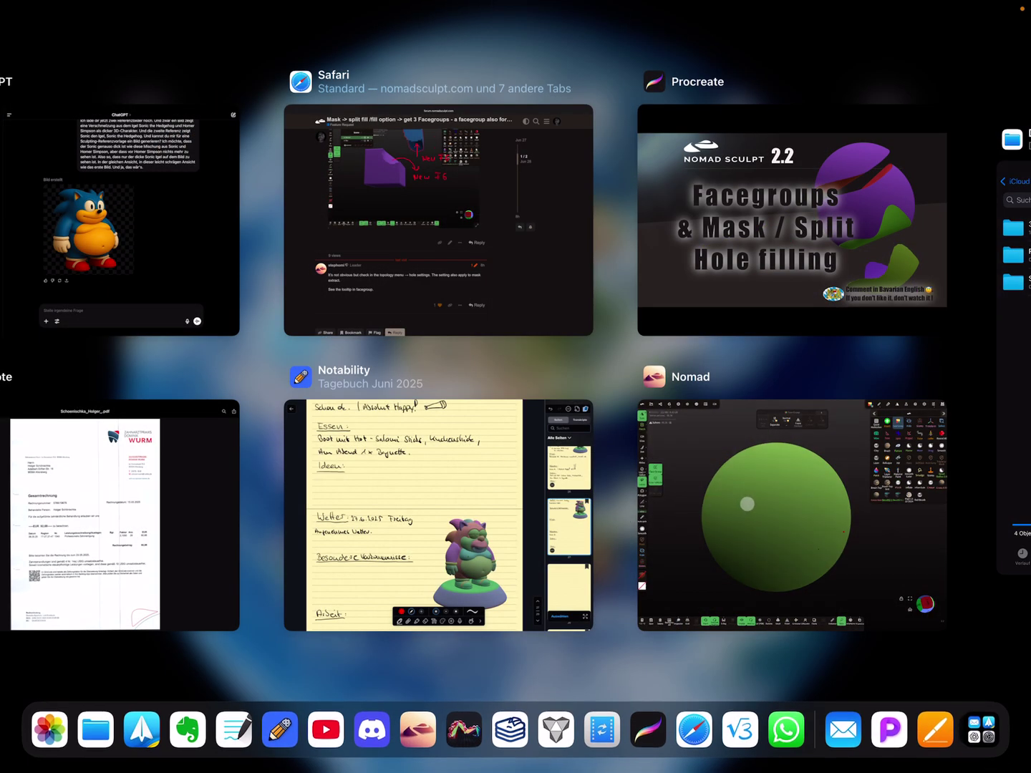
Step: Bring Nomad Sculpt back to full screen on the unedited sphere
left_click(747, 503)
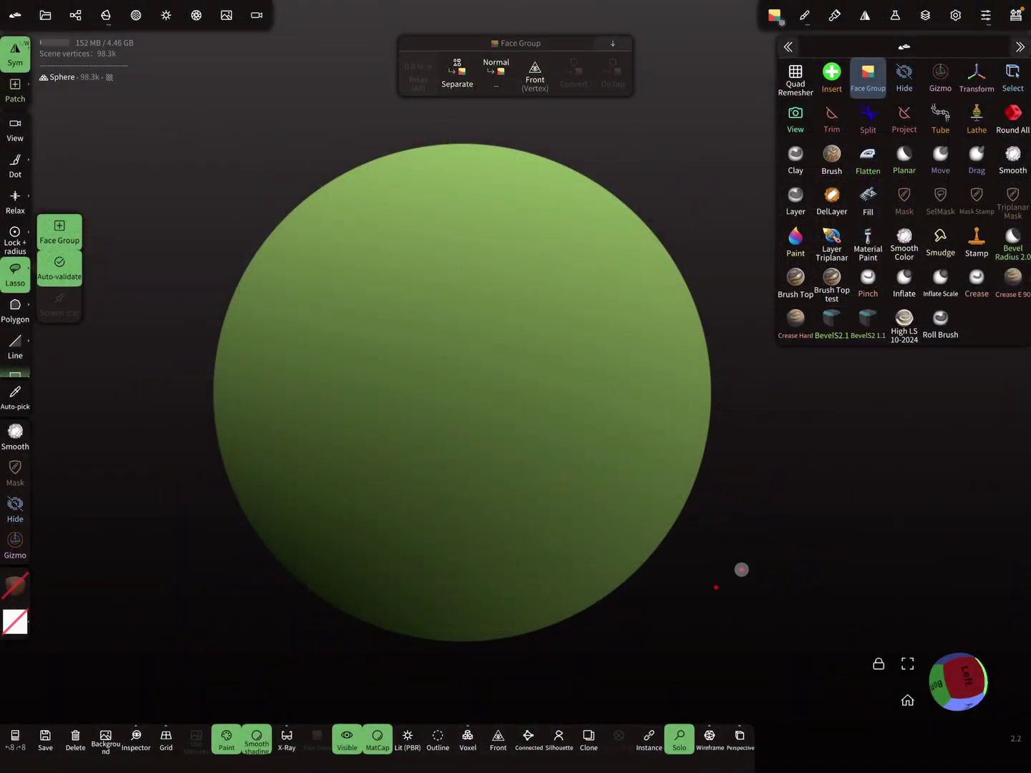
Step: Split the sphere in two with a curved Split stroke over its right half
left_click(867, 118)
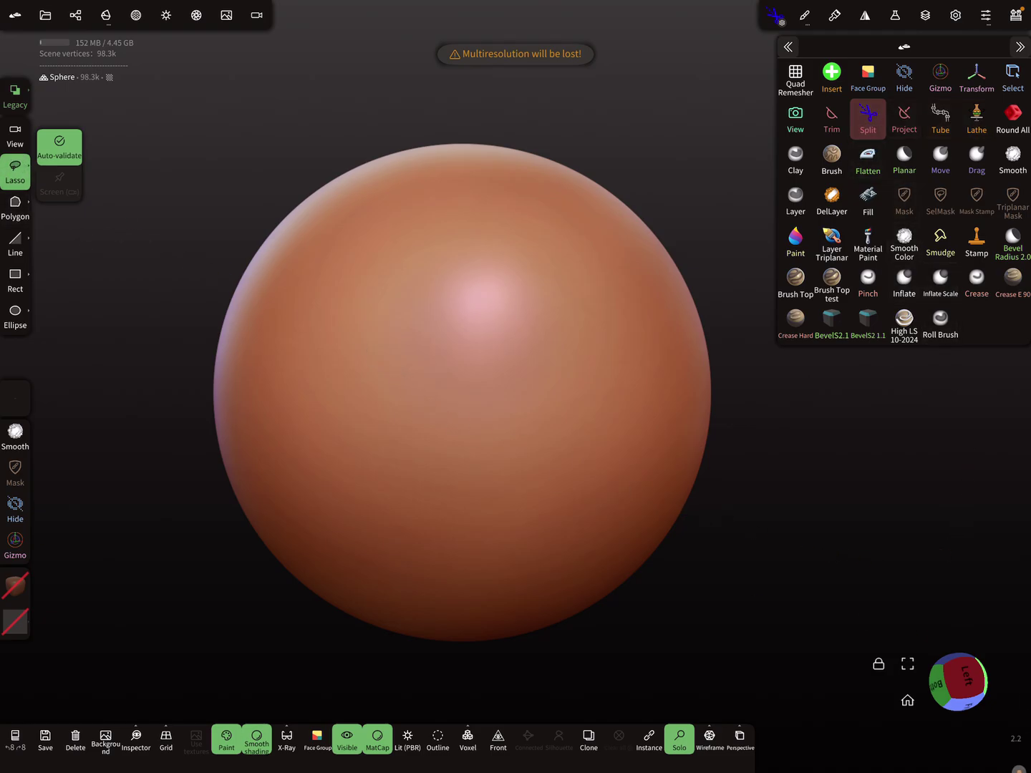
left_click_drag(645, 159, 740, 252)
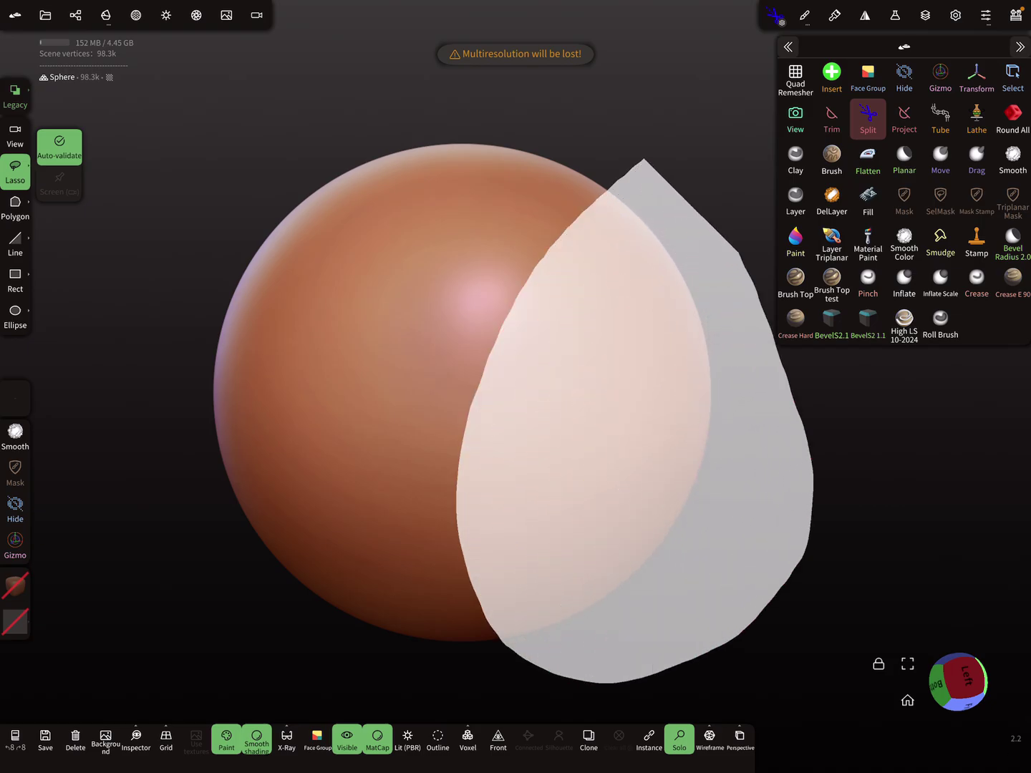
left_click_drag(605, 193, 644, 161)
Step: Turn on Outline, pull the left half aside with the Gizmo, and view its hollow inside
left_click(437, 740)
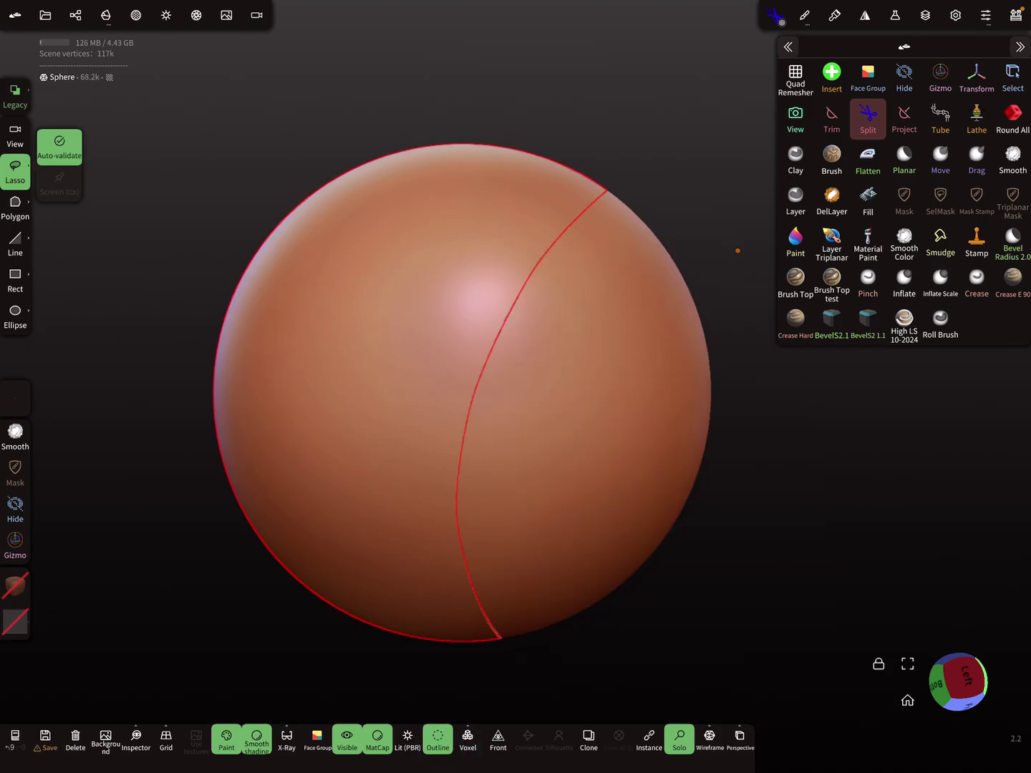
left_click(940, 76)
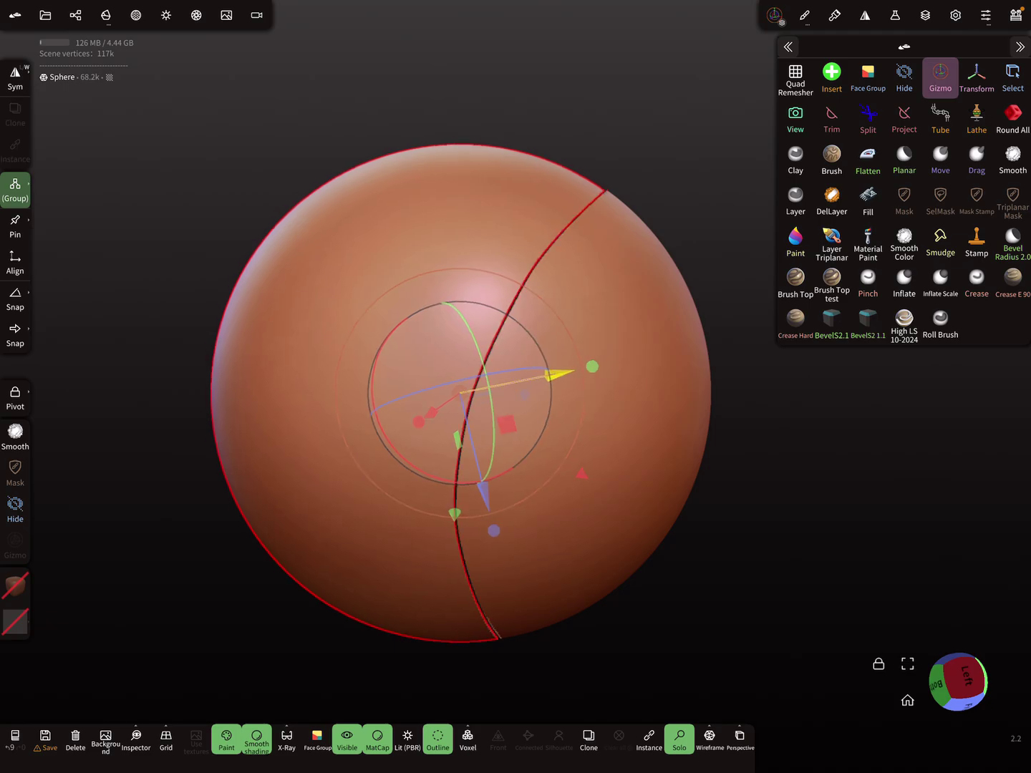
left_click_drag(500, 370, 451, 396)
mouse_move(736, 495)
left_mouse_down()
mouse_move(645, 478)
mouse_move(669, 482)
left_mouse_up()
Step: View both halves in face-group colours, then undo the Sphere - Split to rejoin the sphere
left_click(868, 77)
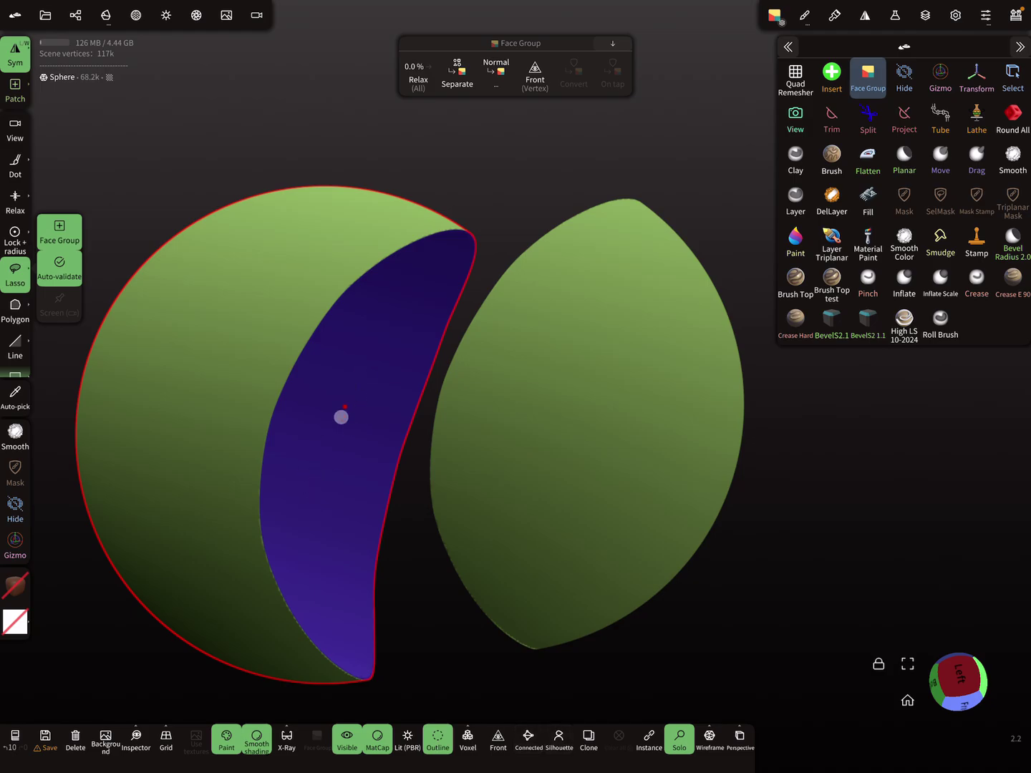
left_click_drag(687, 537, 861, 527)
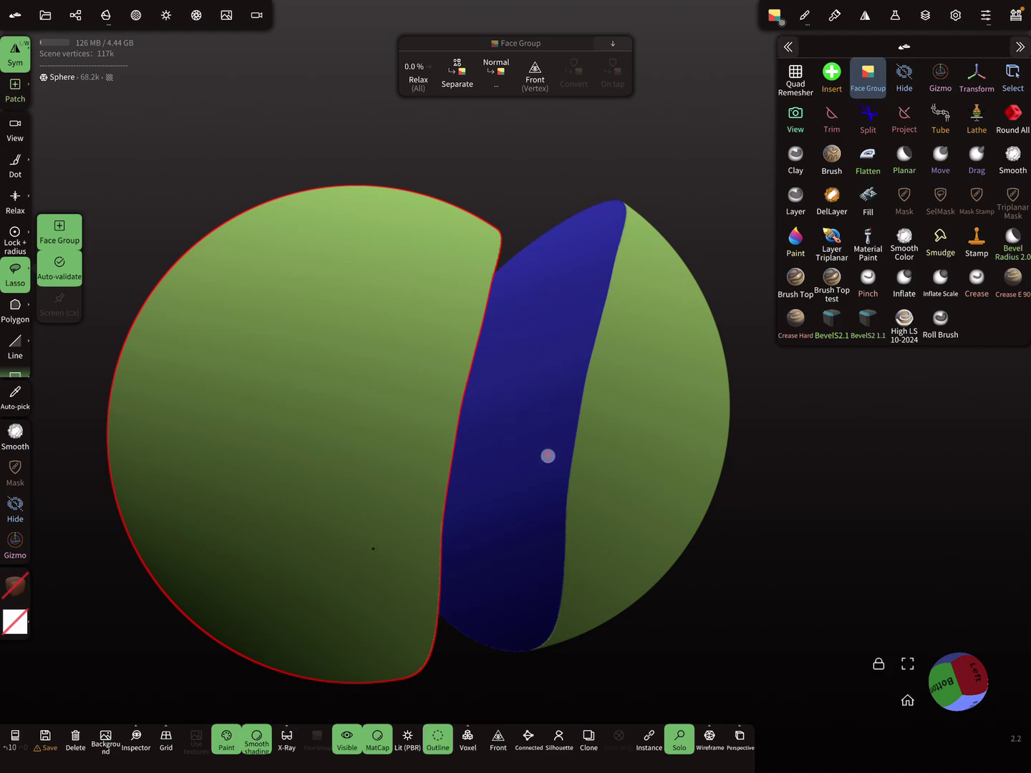
left_click_drag(778, 525, 672, 537)
left_click_drag(703, 424, 706, 429)
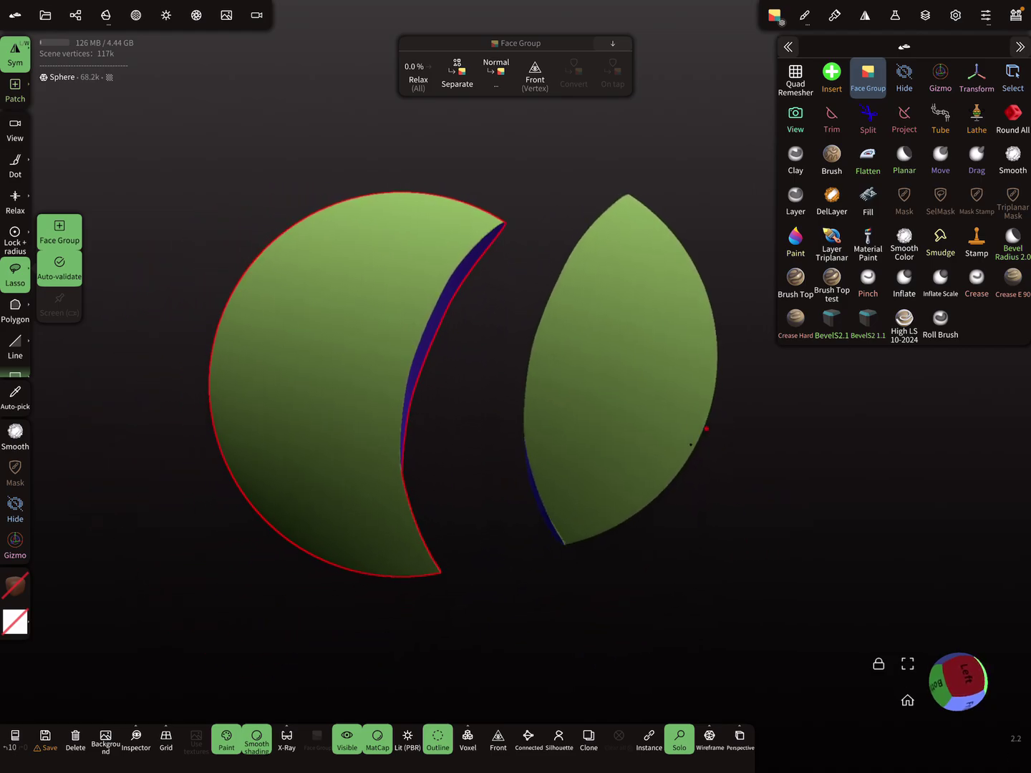
key("ctrl+z")
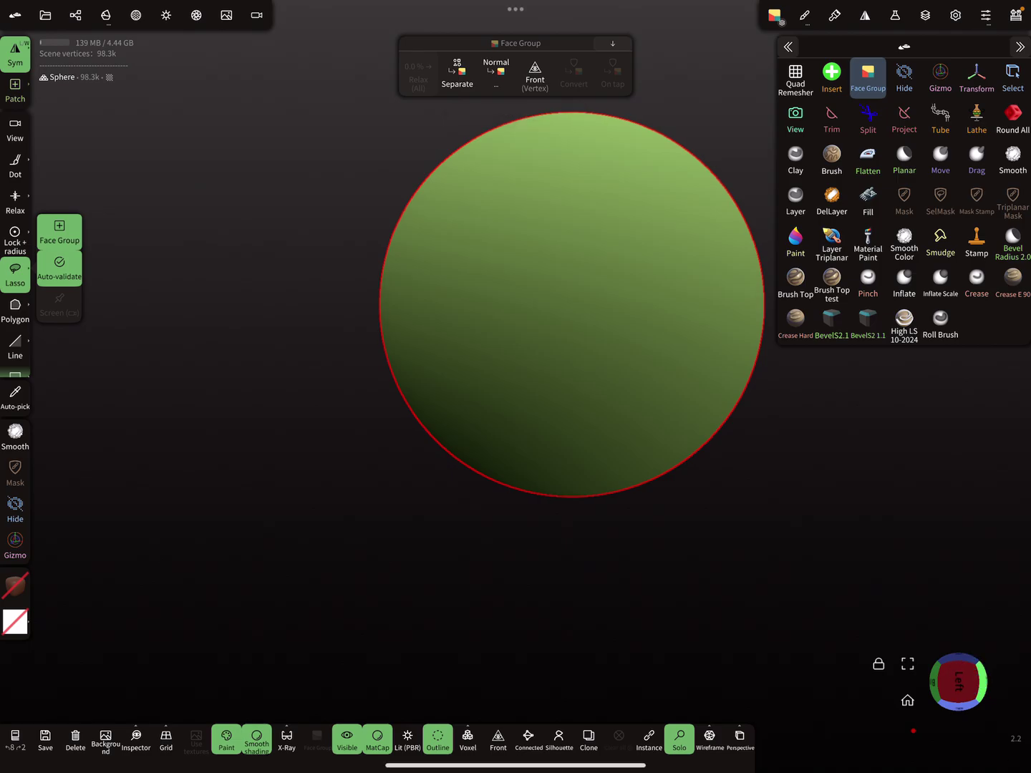
Step: Lasso-mask the sphere's right side with the SelMask tool
mouse_move(737, 575)
left_mouse_down()
mouse_move(712, 483)
mouse_move(704, 381)
left_mouse_up()
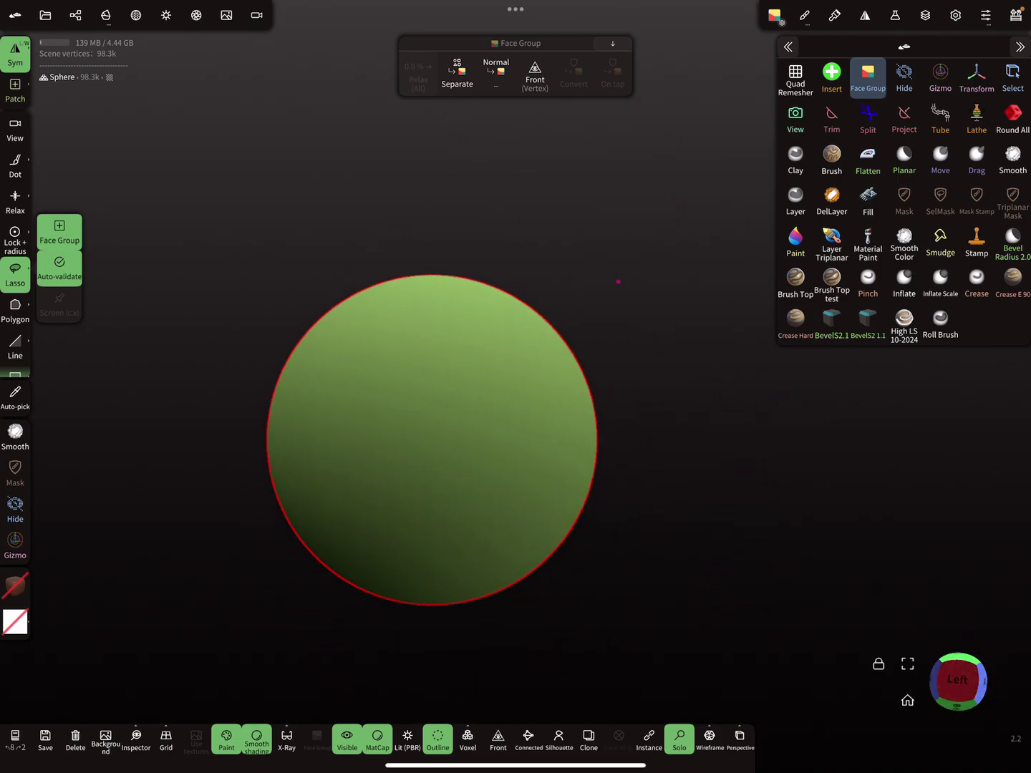
left_click(941, 201)
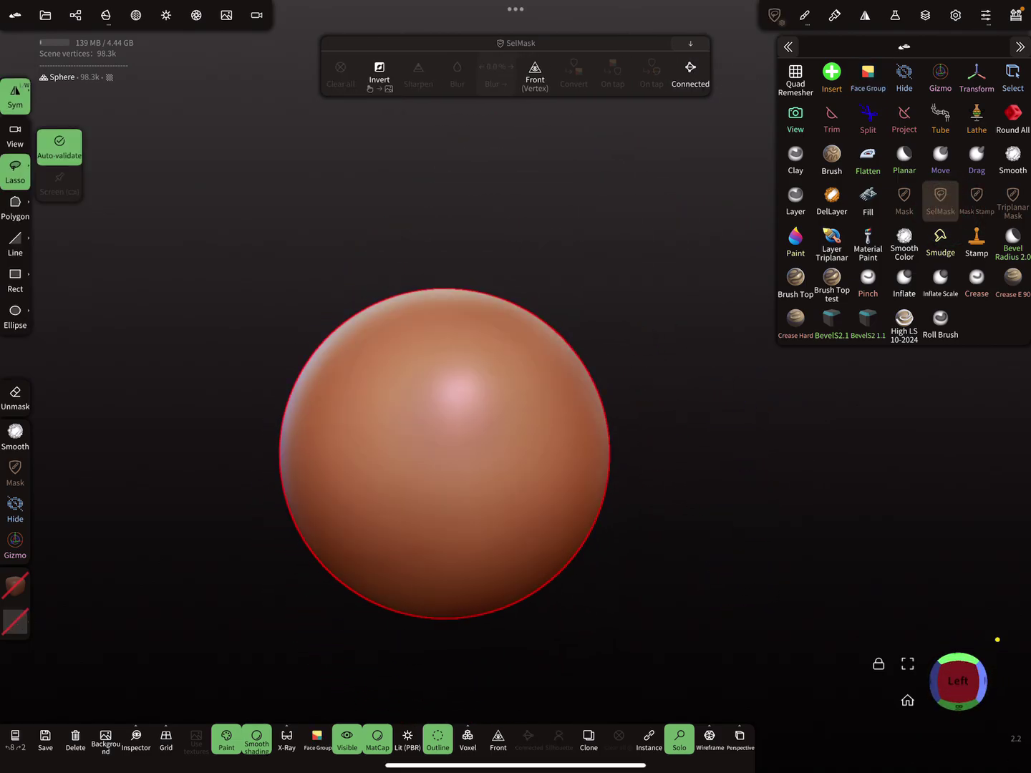
left_click_drag(608, 265, 787, 375)
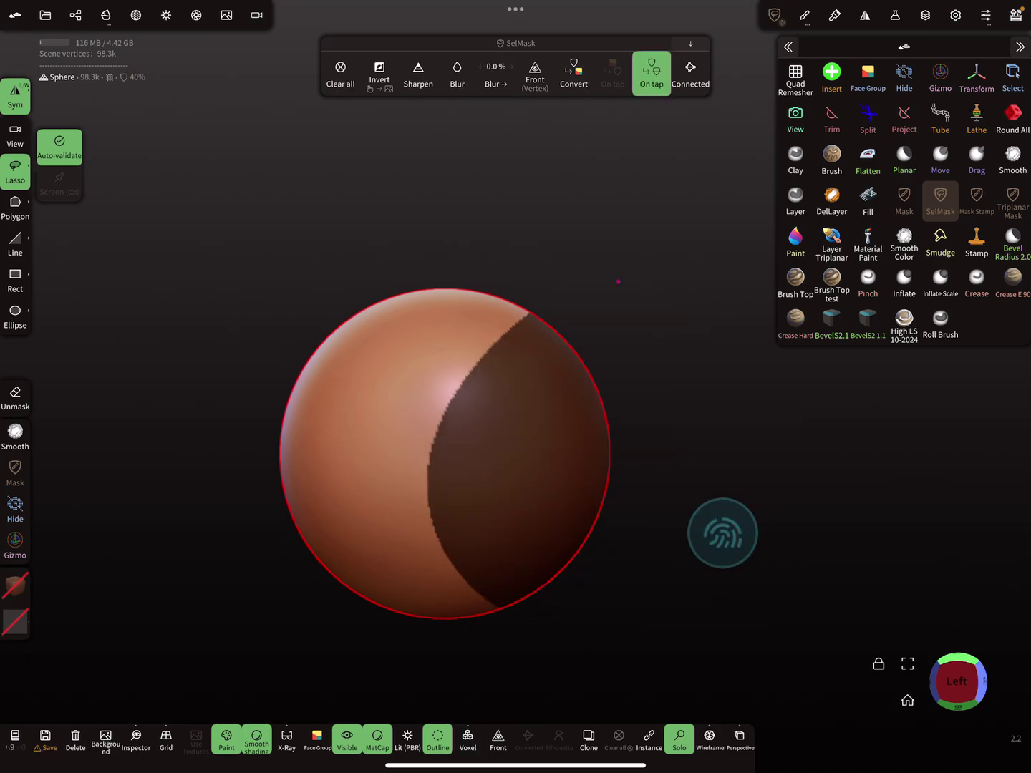
scroll(669, 483, "up", 3)
Step: Check in the SelMask settings that both Split closing actions are set to Fill
left_click(774, 14)
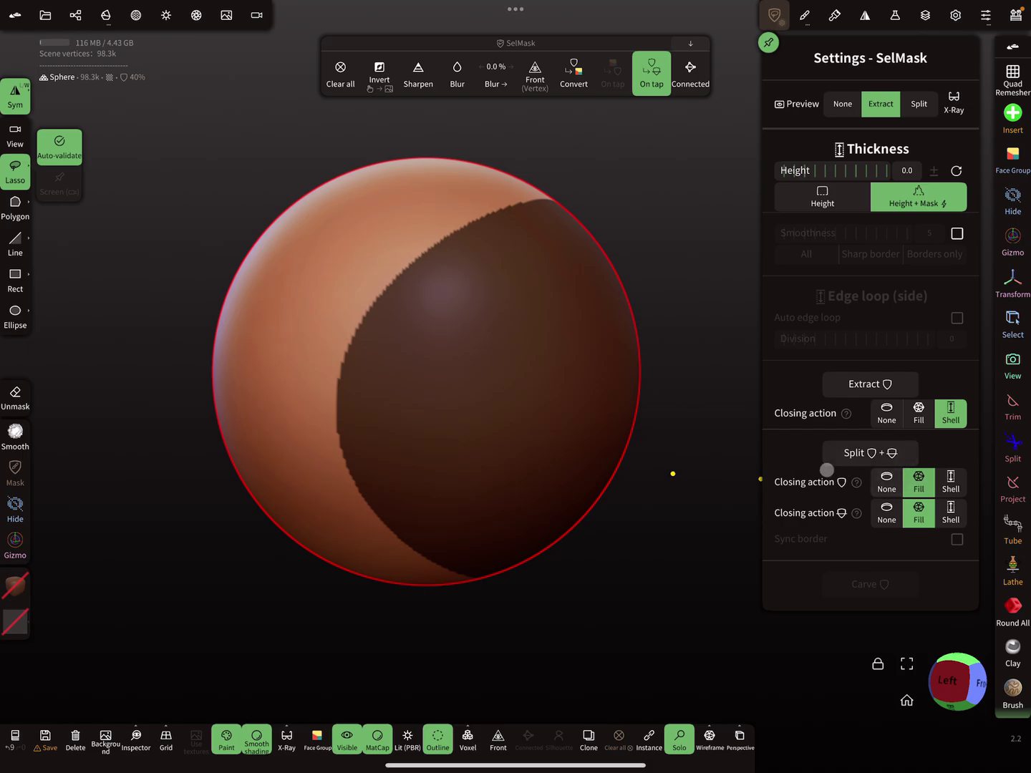
left_click(885, 450)
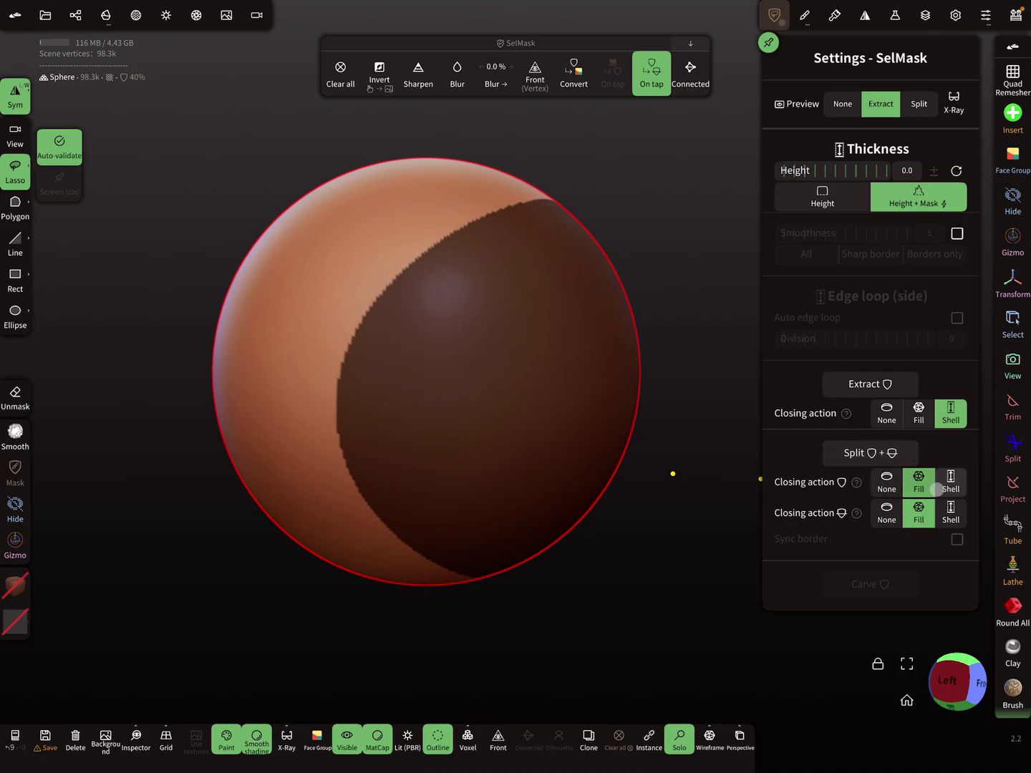
left_click(913, 487)
left_click(916, 514)
left_click(918, 484)
left_click(914, 512)
left_click(919, 483)
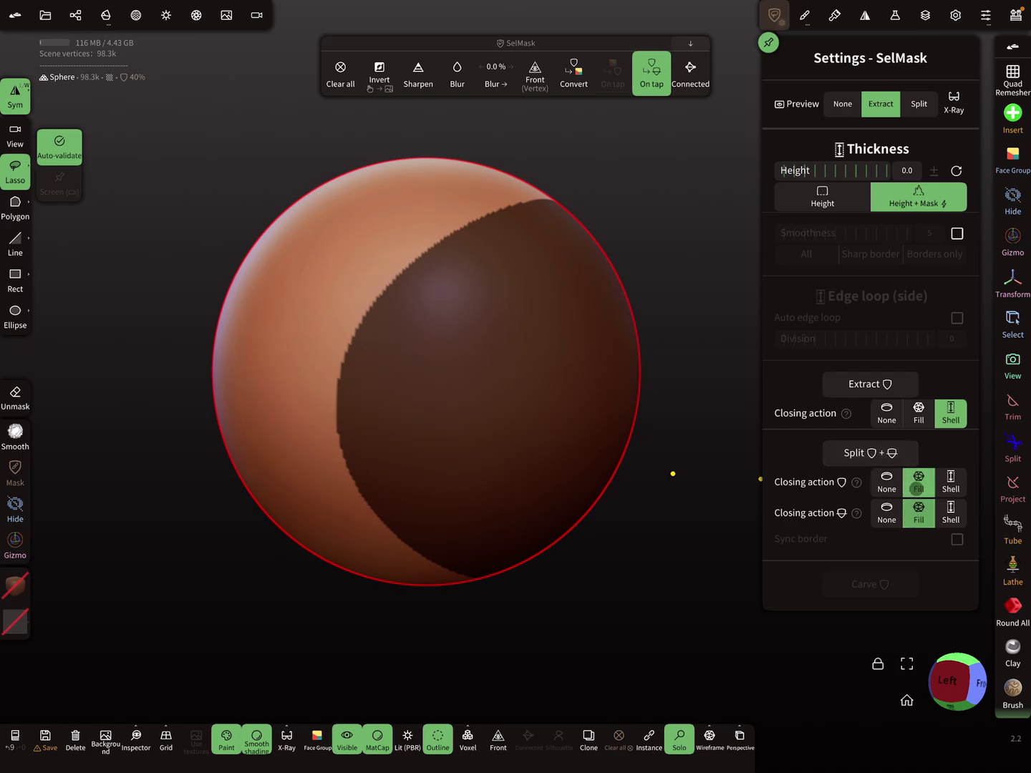
left_click(917, 513)
left_click(919, 484)
left_click(916, 512)
left_click(860, 459)
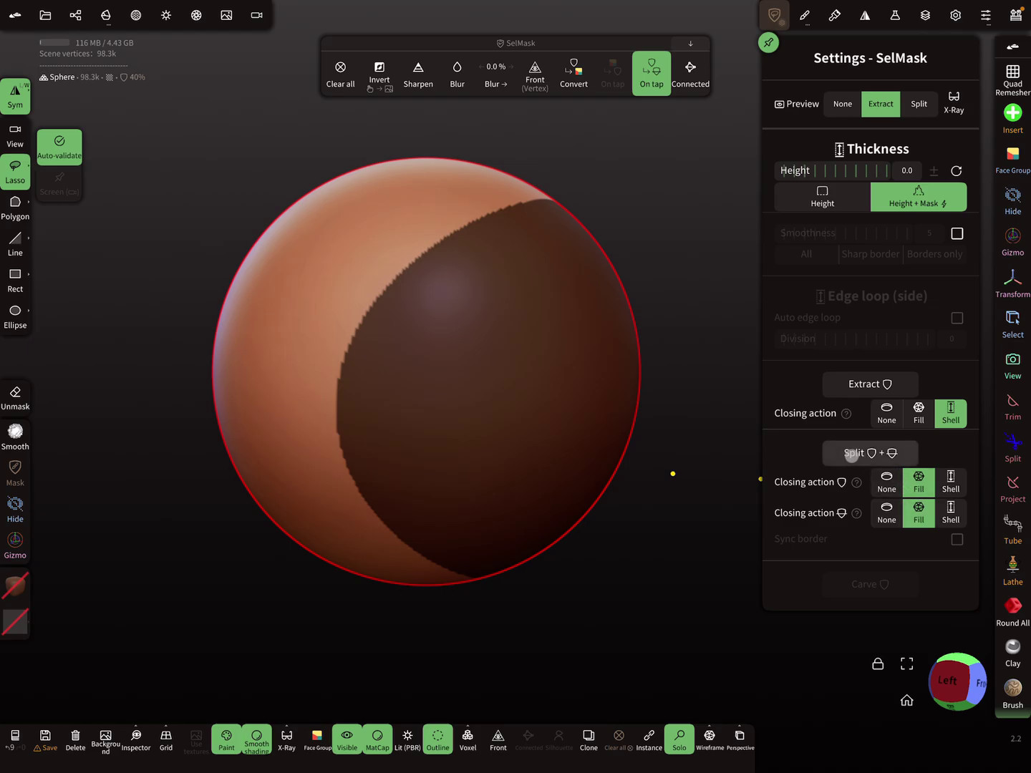
Step: Split the masked region off and pull the piece to the right with the Gizmo
left_click_drag(523, 497, 454, 509)
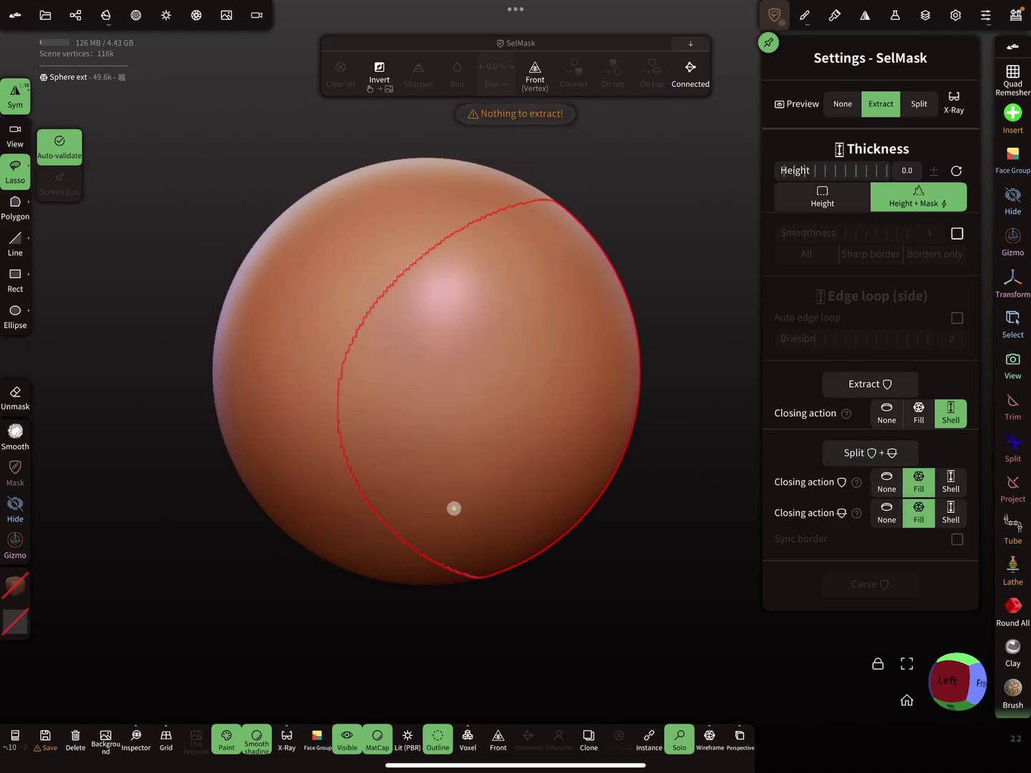
middle_click_drag(667, 530, 591, 348)
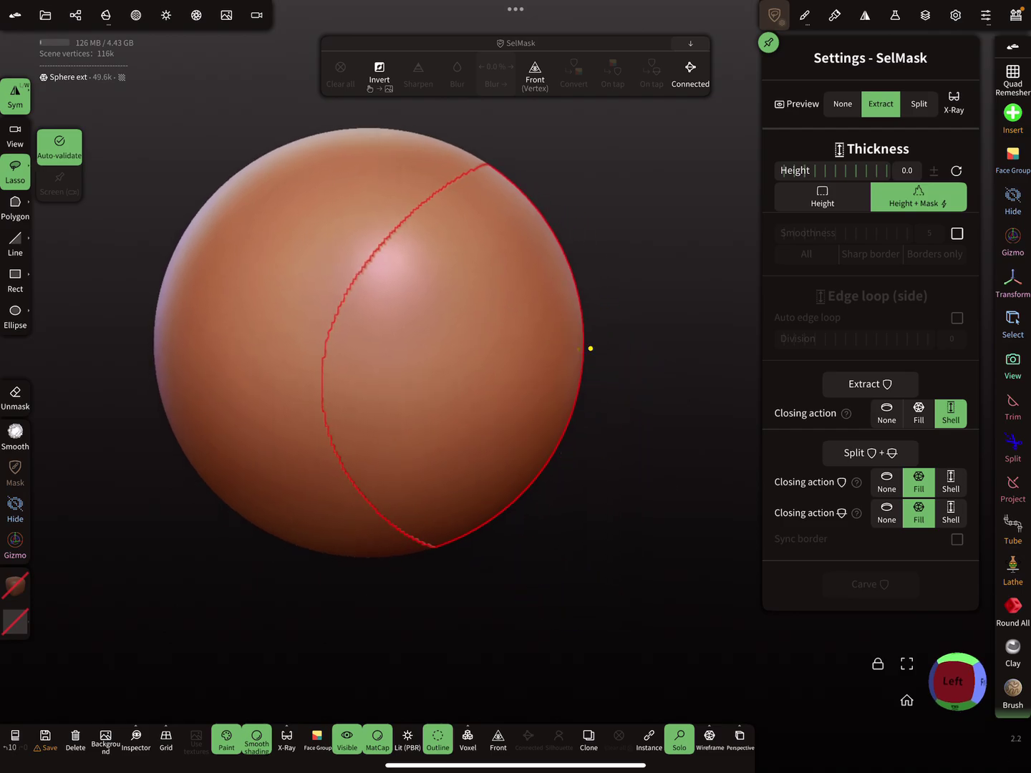
left_click(1012, 158)
left_click(1013, 240)
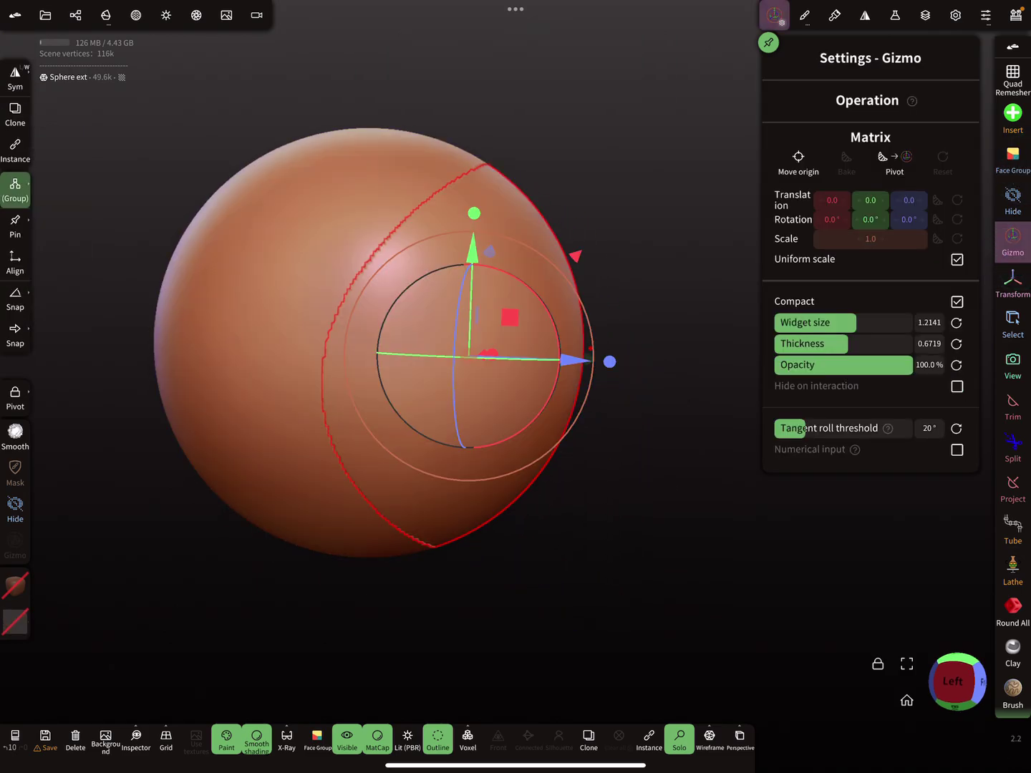
left_click_drag(610, 362, 751, 363)
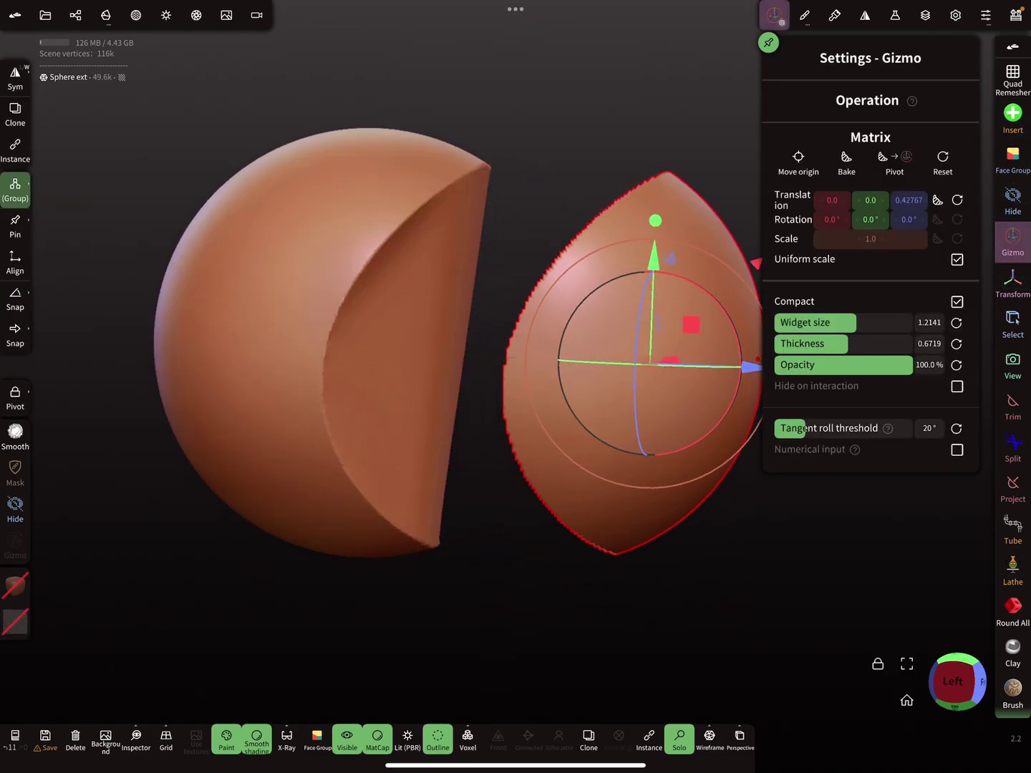
Step: Show the pieces' green and blue face groups and inspect the cut faces
left_click(1013, 157)
left_click_drag(599, 537, 579, 560)
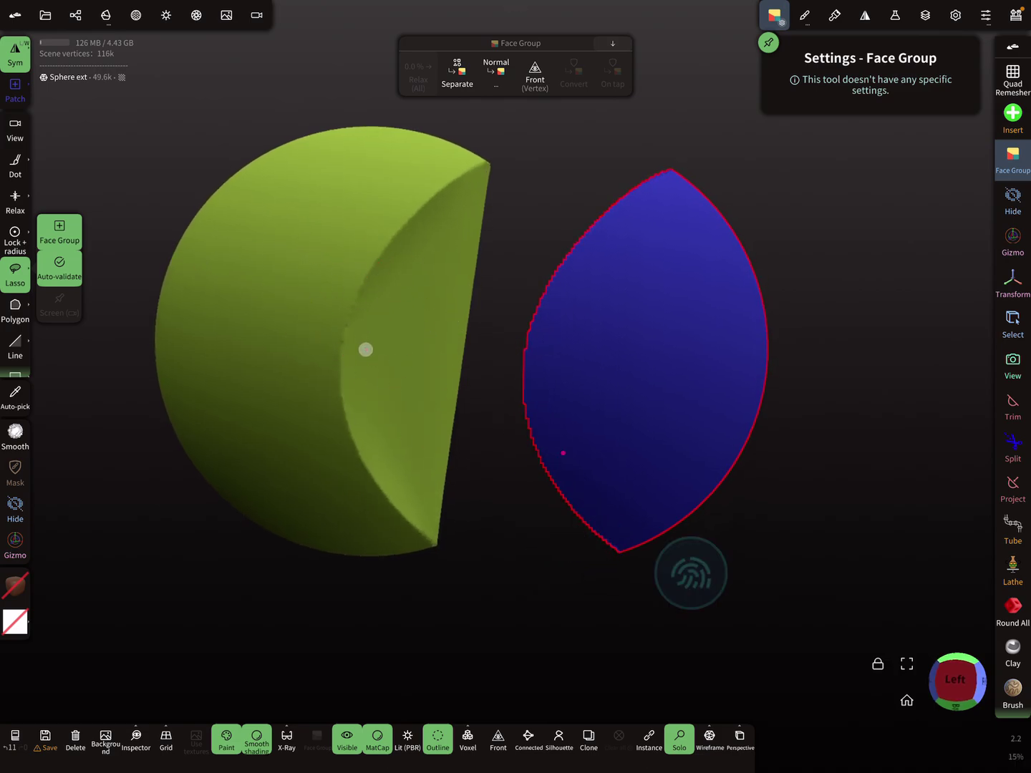
left_click_drag(690, 572, 740, 586)
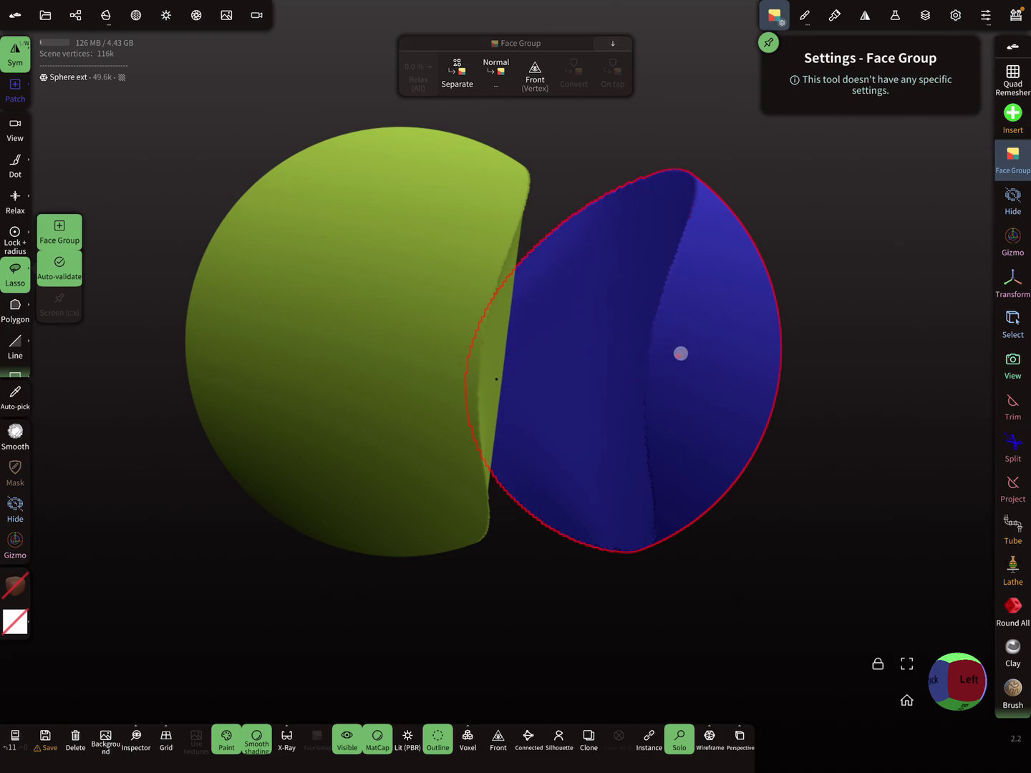
left_click_drag(757, 509, 720, 566)
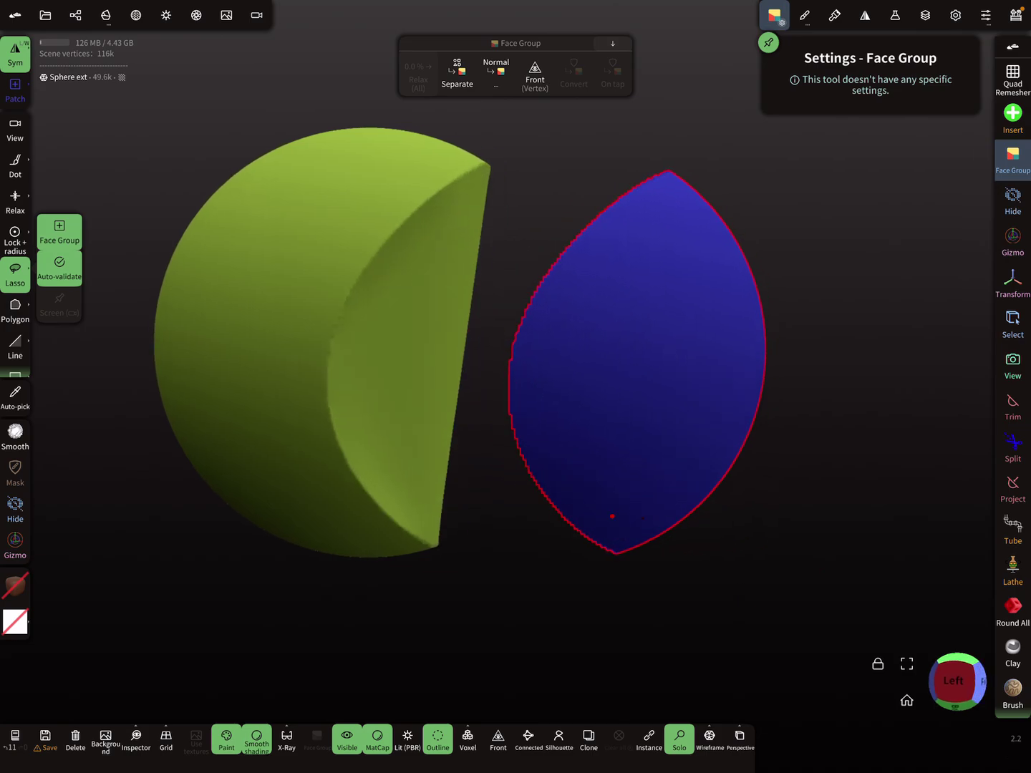
Step: Undo the split and set the Holes fill Face Group option to Off in Topology > Misc
key("ctrl+z")
key("ctrl+z")
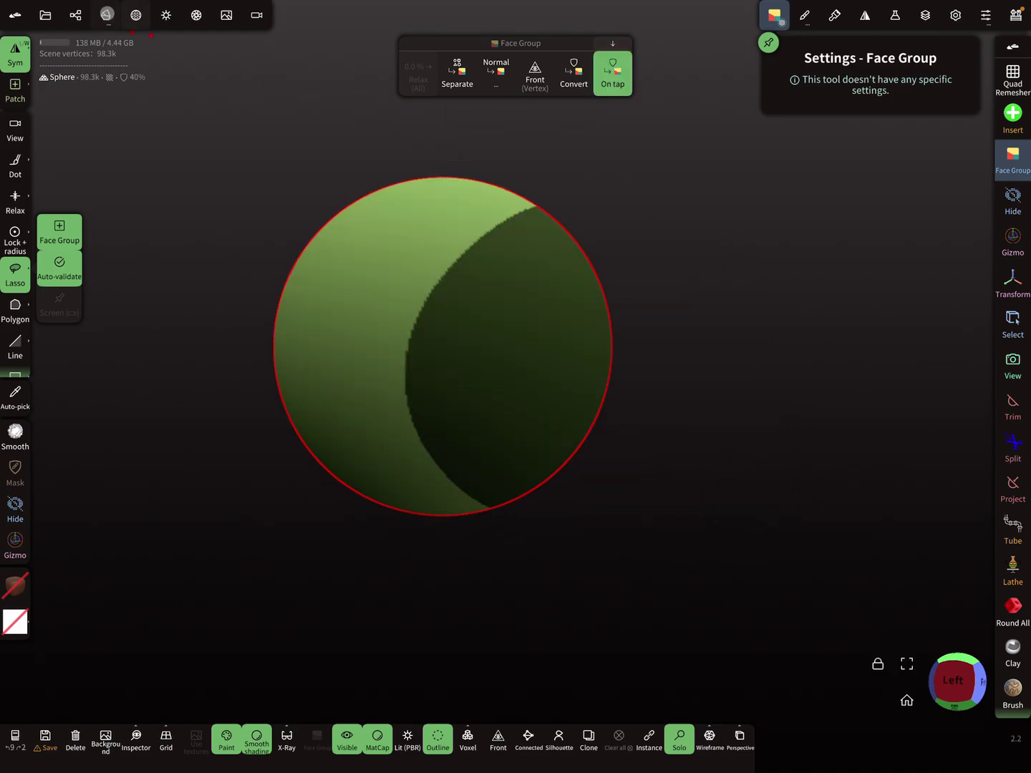
left_click(105, 15)
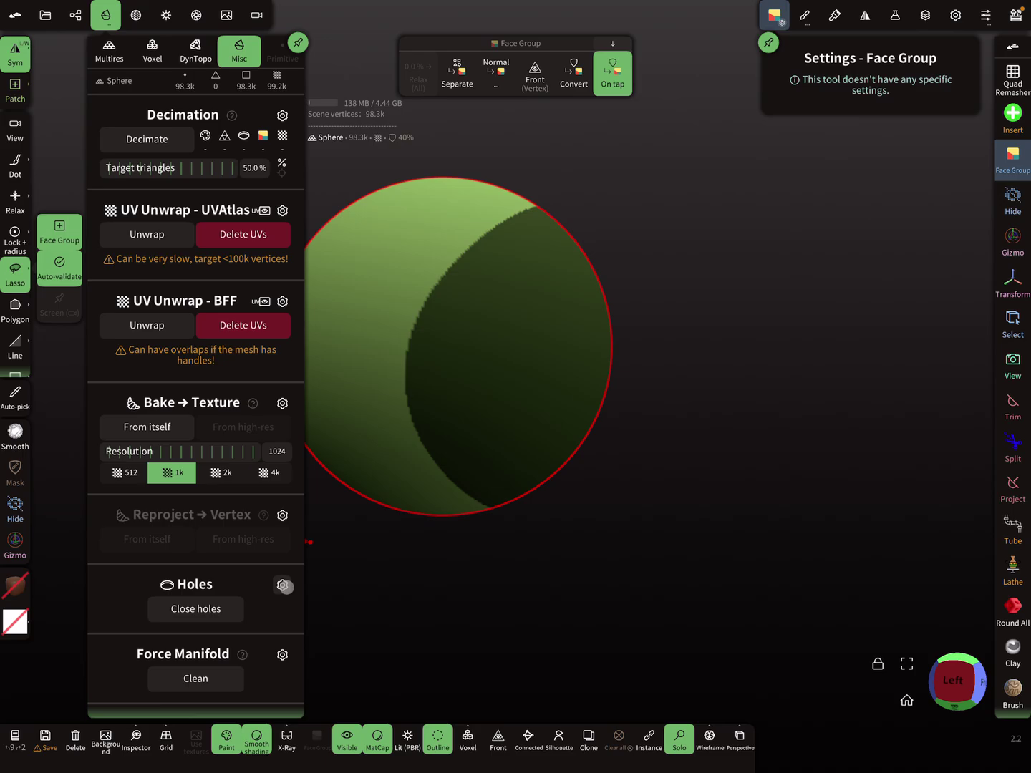
left_click(283, 586)
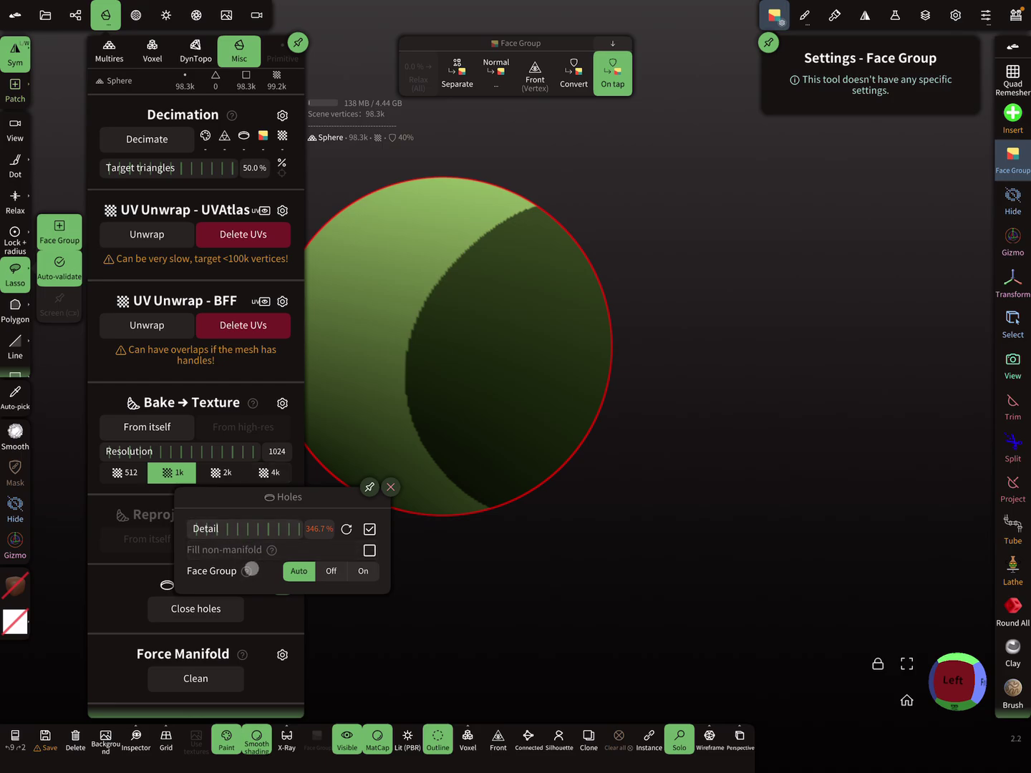
left_click(331, 571)
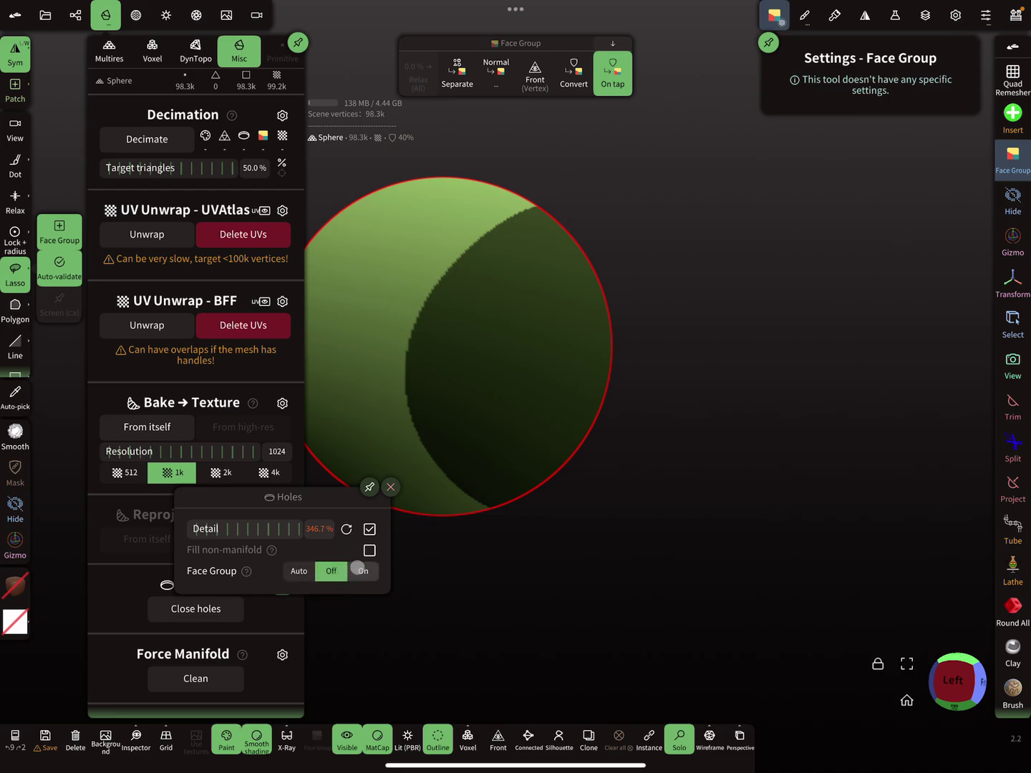
left_click(393, 488)
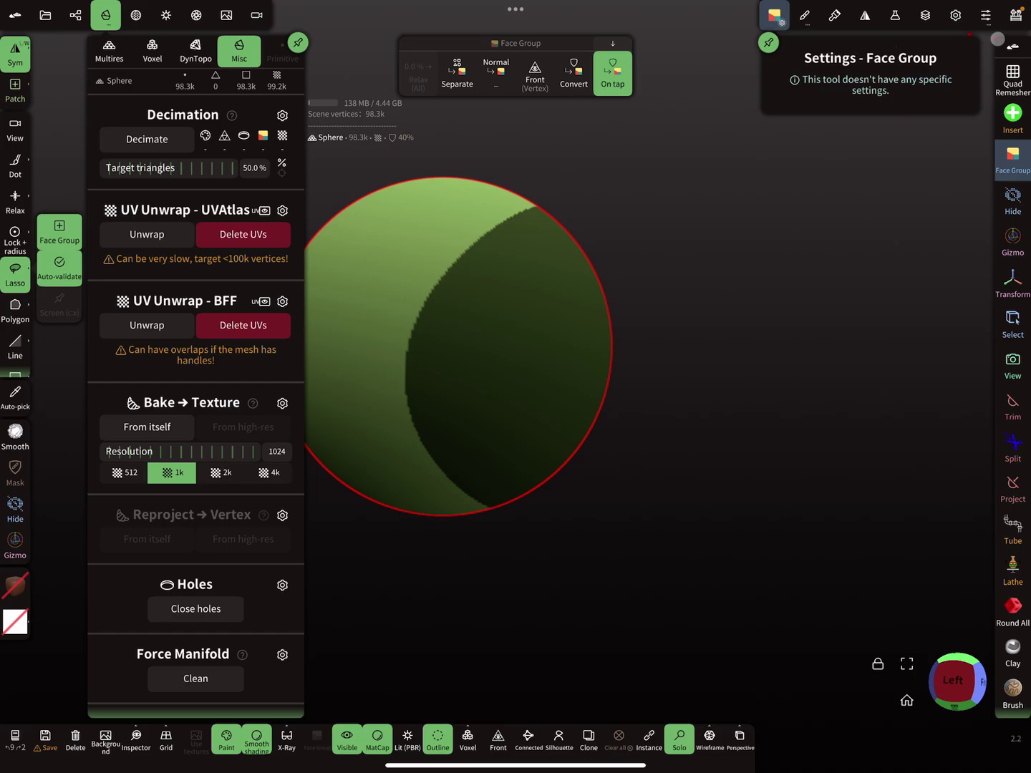
left_click(1016, 21)
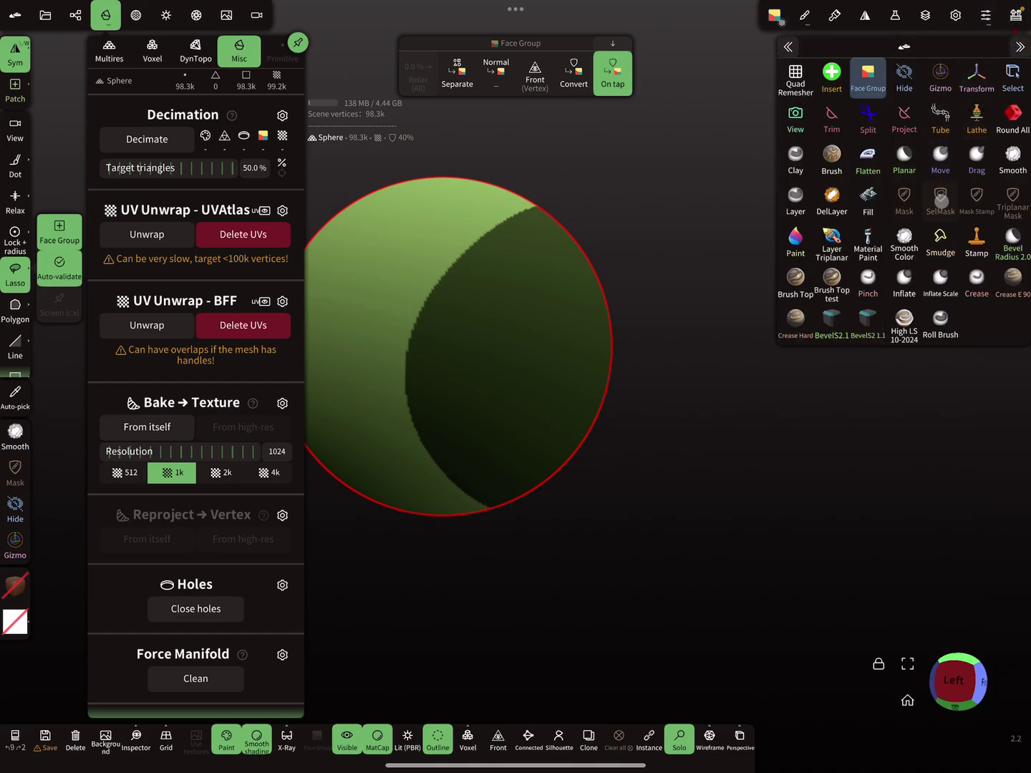
Step: Split the masked region off the sphere again using the SelMask Split action
left_click(938, 205)
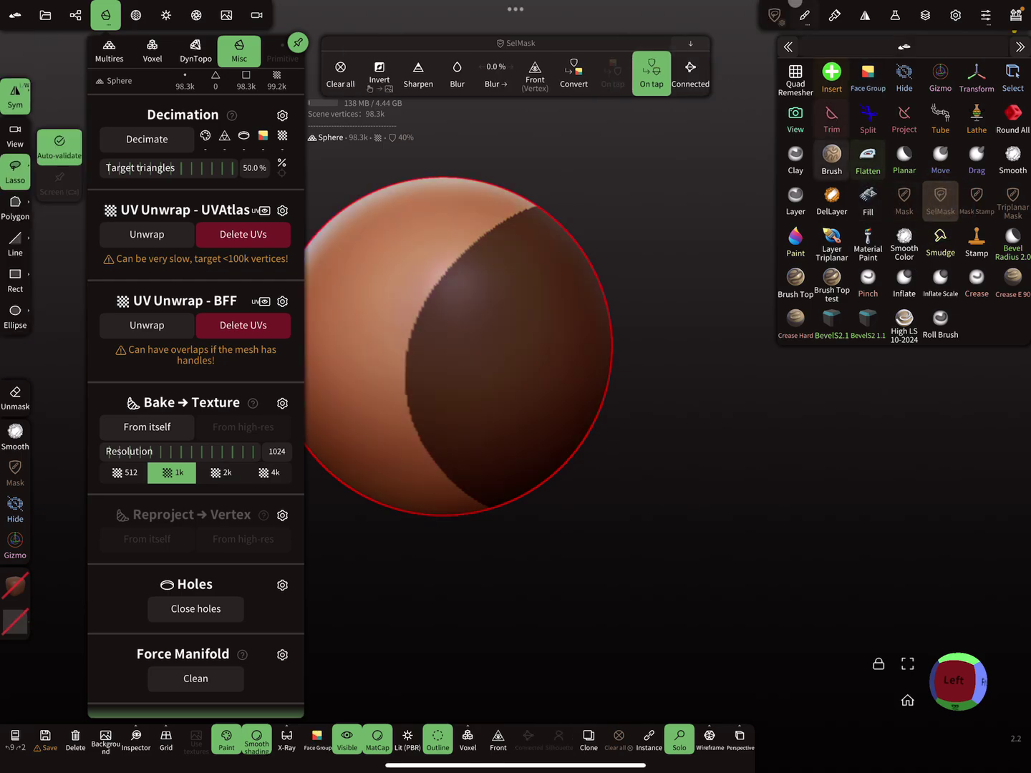
left_click(774, 14)
left_click(852, 454)
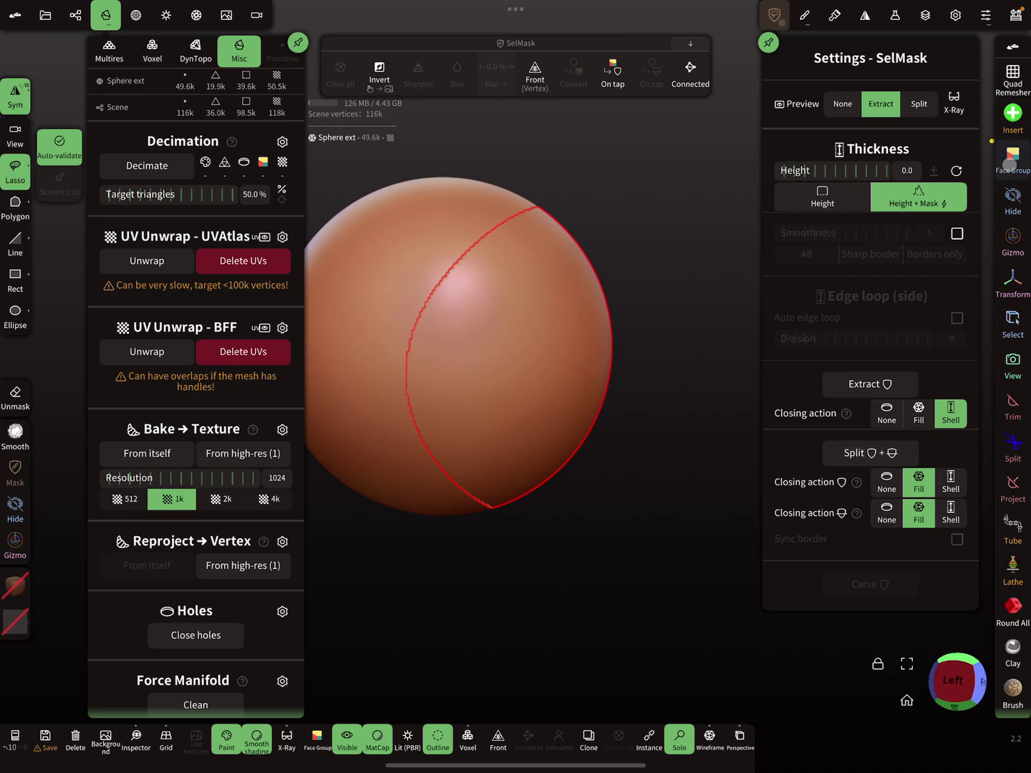
Step: Move the piece outward with the Gizmo and inspect its blue cut face in face-group colours
left_click(1014, 241)
mouse_move(661, 363)
left_mouse_down()
mouse_move(809, 371)
mouse_move(685, 507)
mouse_move(764, 502)
mouse_move(750, 520)
left_mouse_up()
left_click(1013, 157)
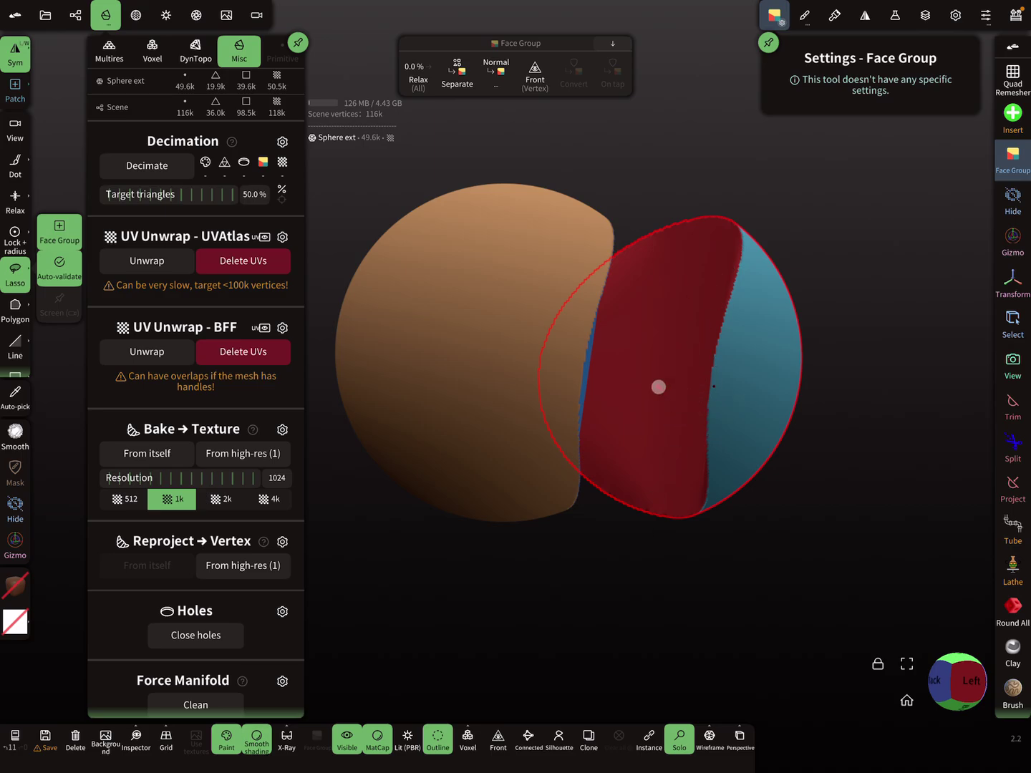
left_click_drag(661, 560, 584, 576)
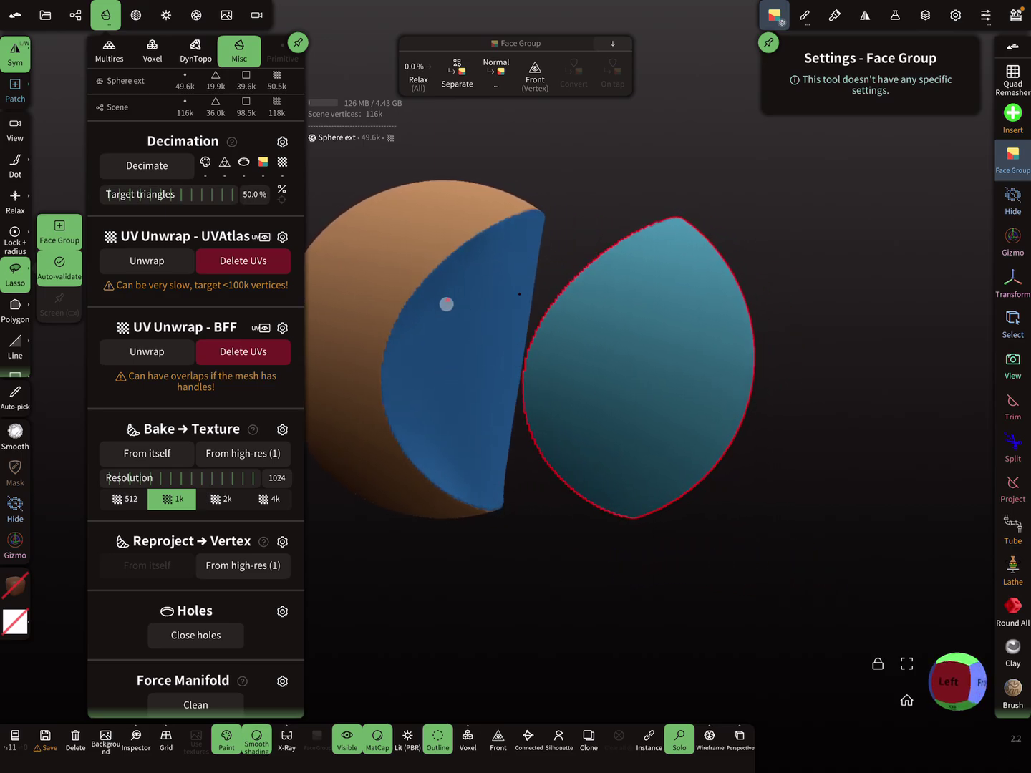
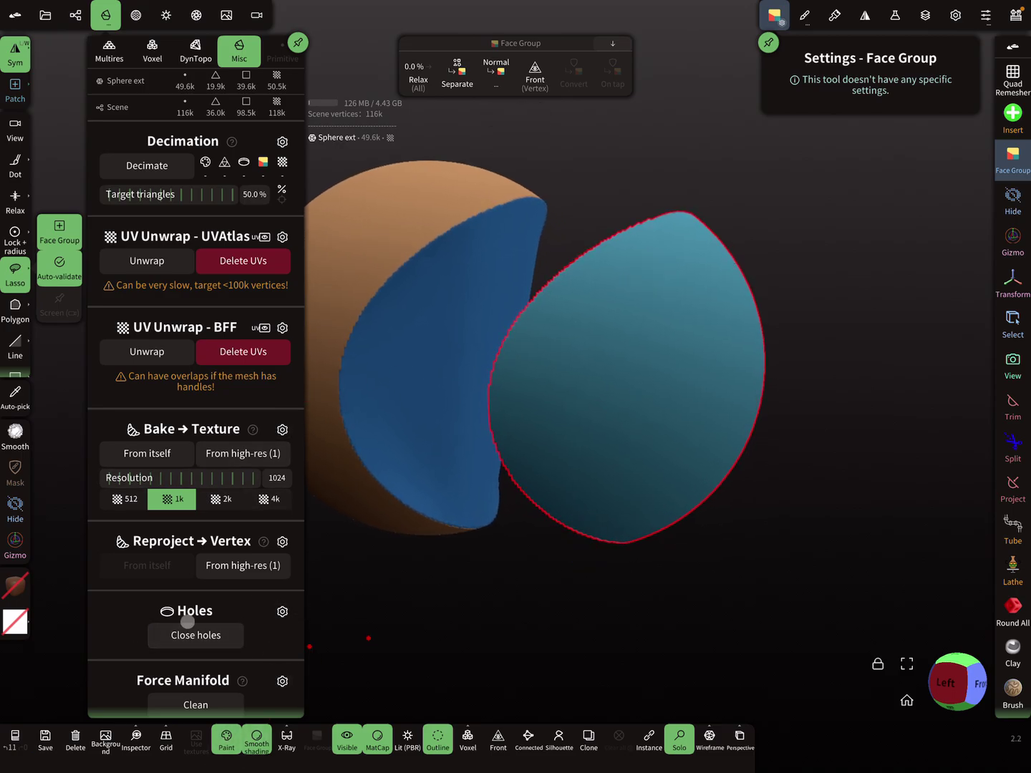
left_click(282, 611)
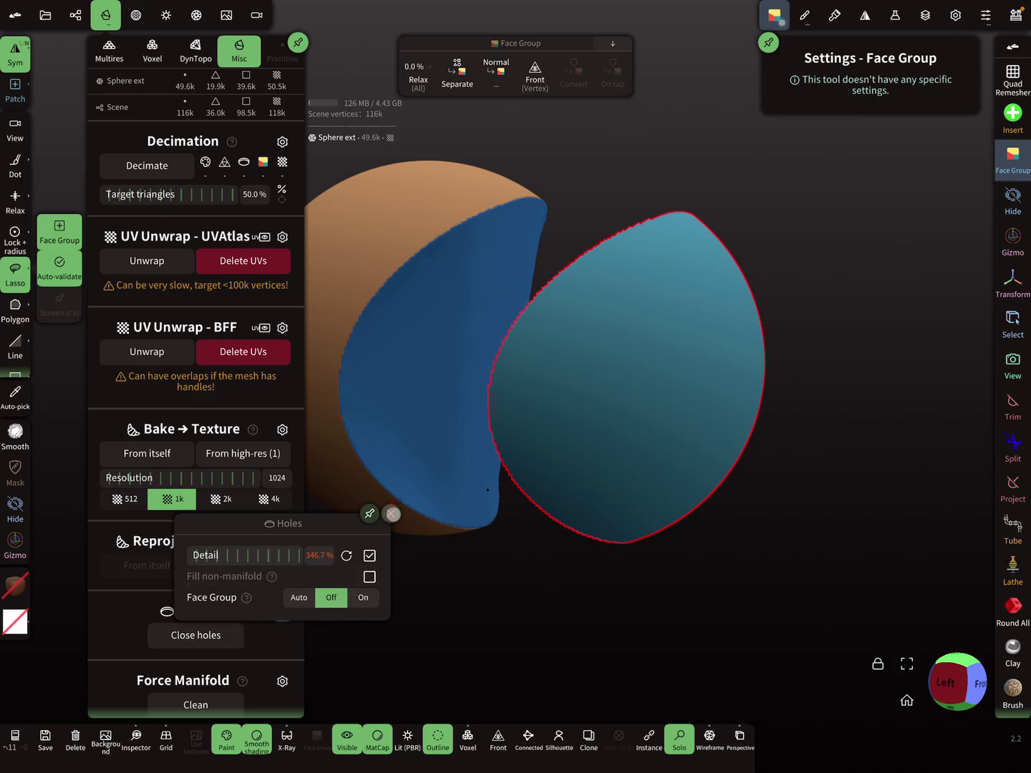
left_click(391, 513)
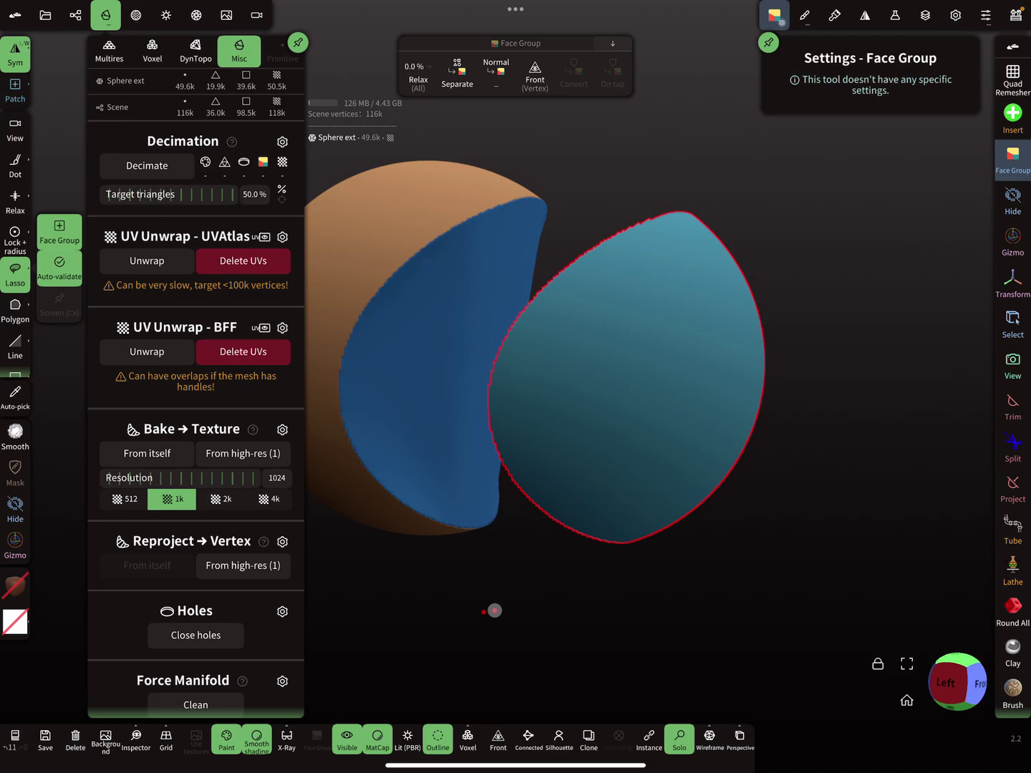